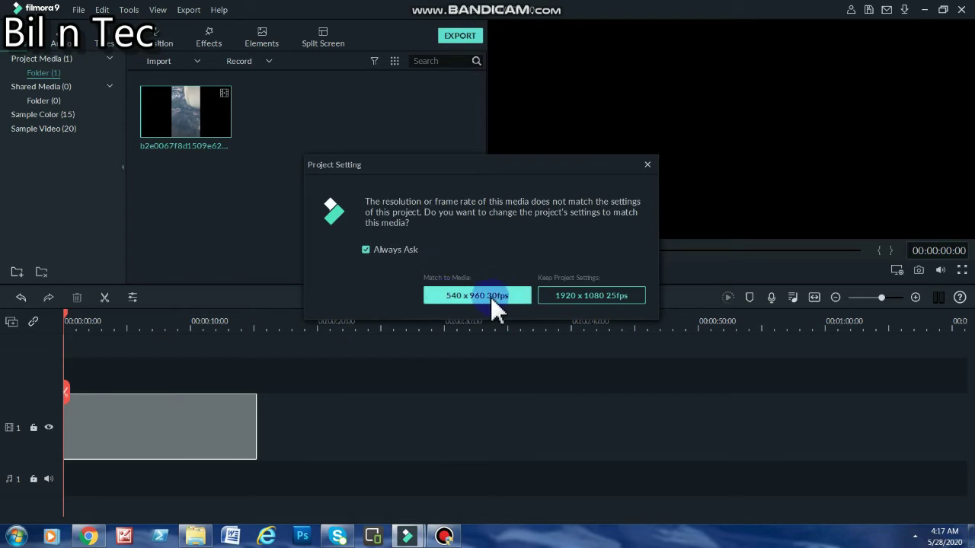
# Match the project settings to the media at 540 x 960 30fps and play the opening seconds of the clip
pyautogui.click(483, 299)
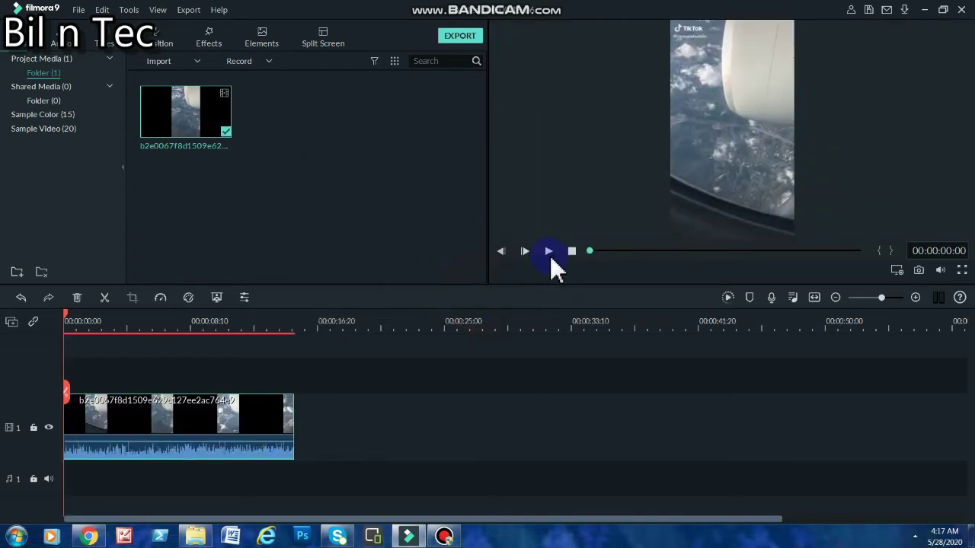
pyautogui.click(548, 251)
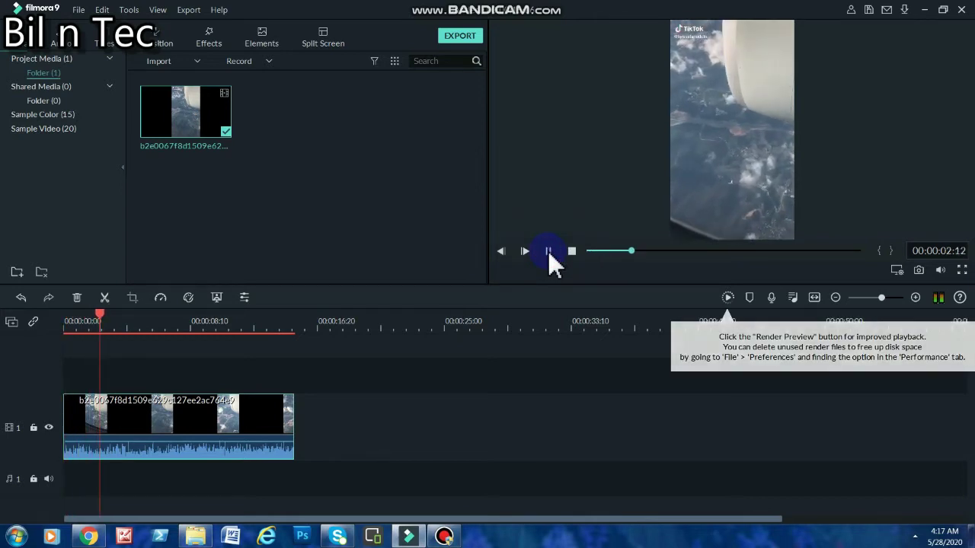
pyautogui.click(549, 251)
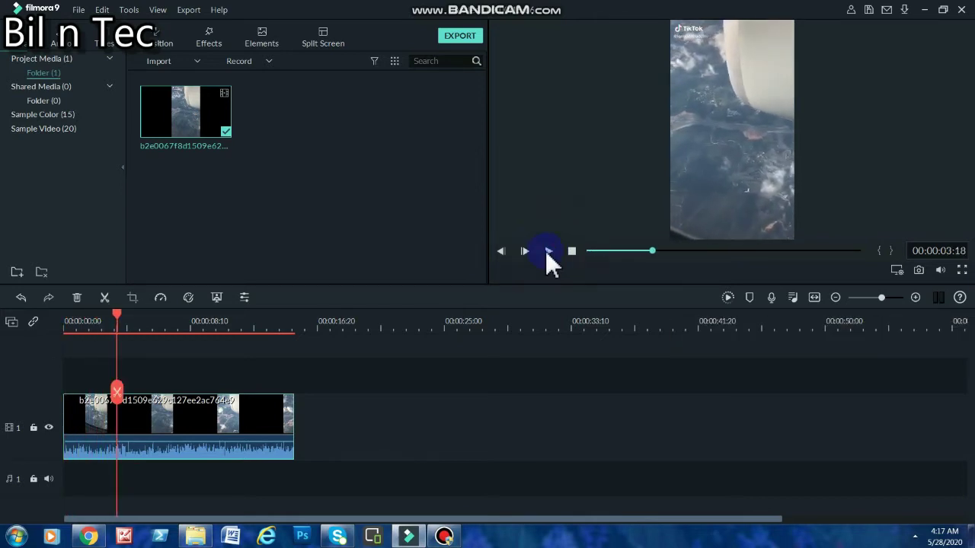
# Adjust the clip's audio by enabling background noise removal with the denoise strength at about Mid
pyautogui.click(213, 442)
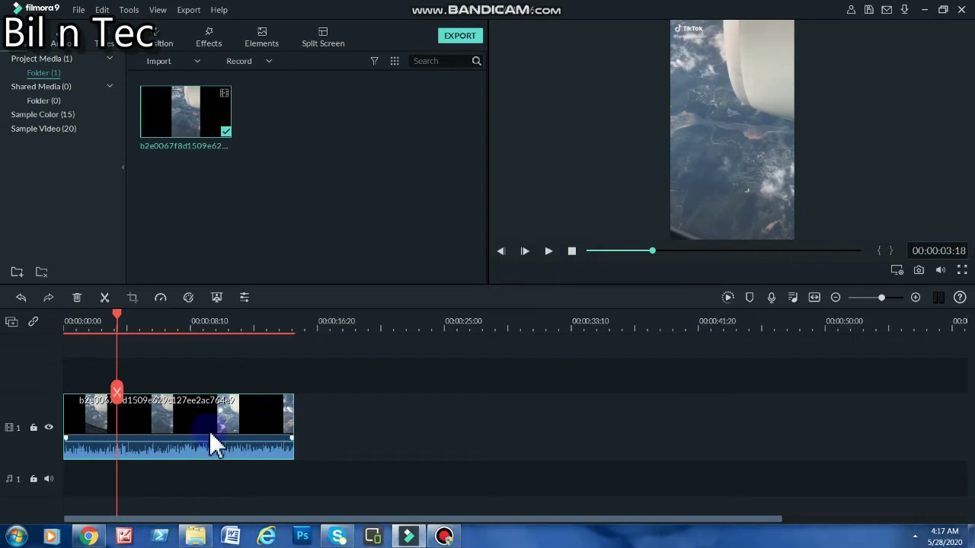
pyautogui.doubleClick(179, 447)
pyautogui.rightClick(167, 455)
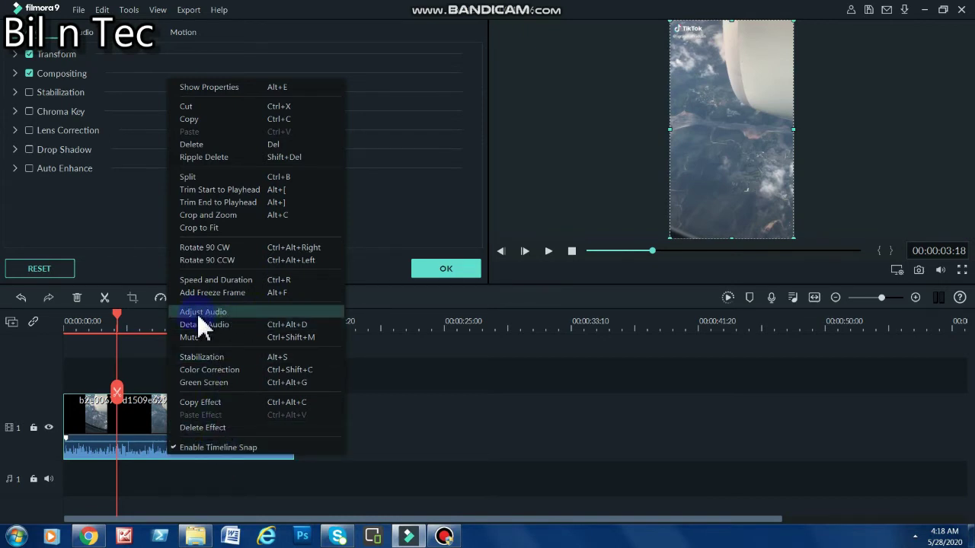
pyautogui.click(228, 313)
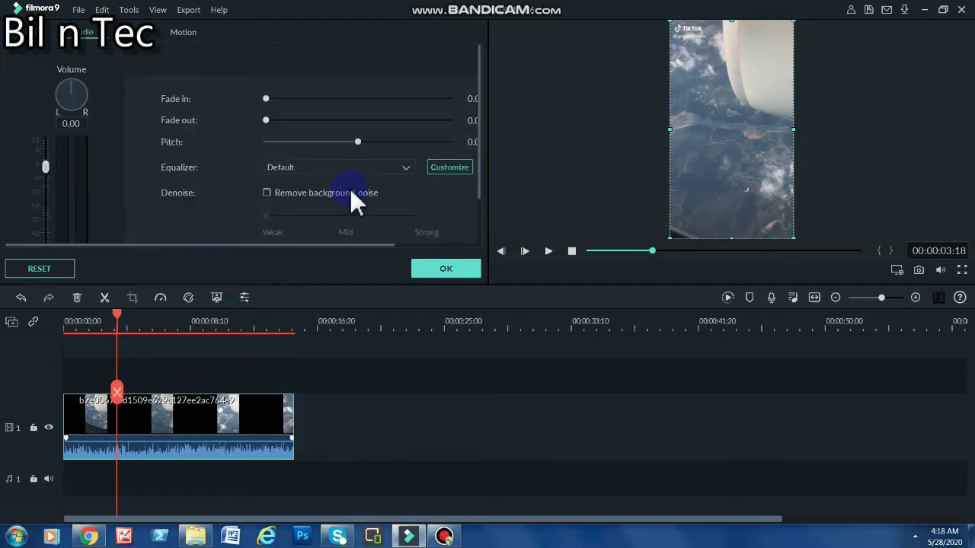
pyautogui.scroll(-2, 325, 182)
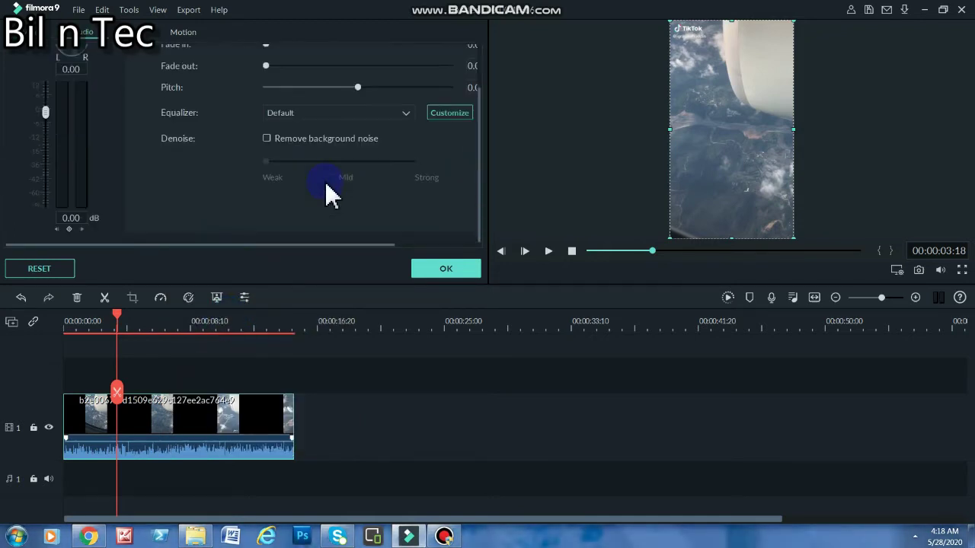
pyautogui.scroll(2, 326, 183)
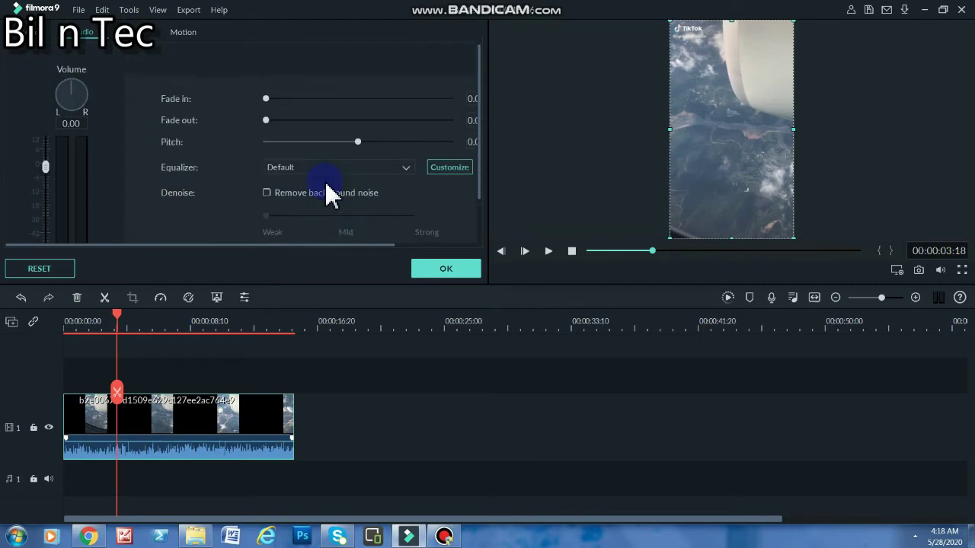
pyautogui.scroll(-2, 315, 149)
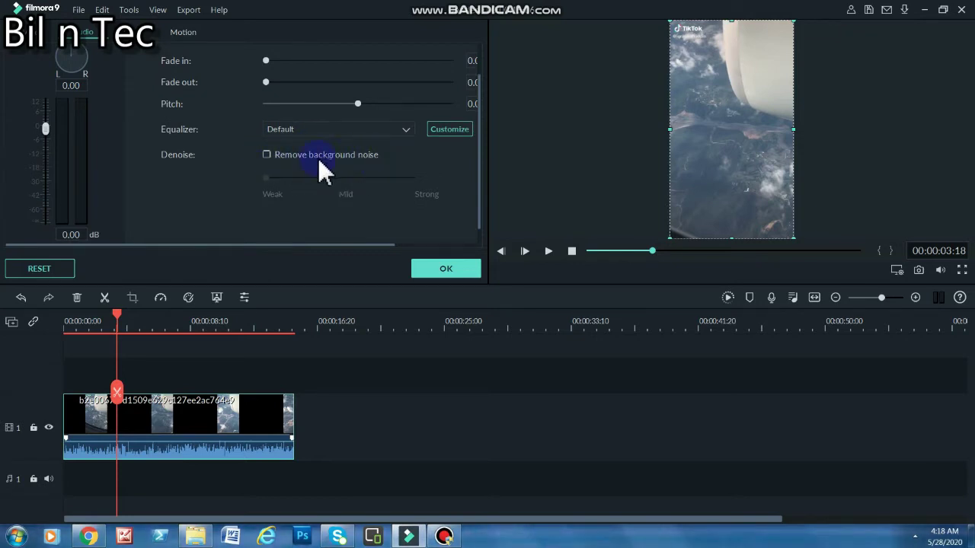
pyautogui.click(267, 155)
pyautogui.click(342, 178)
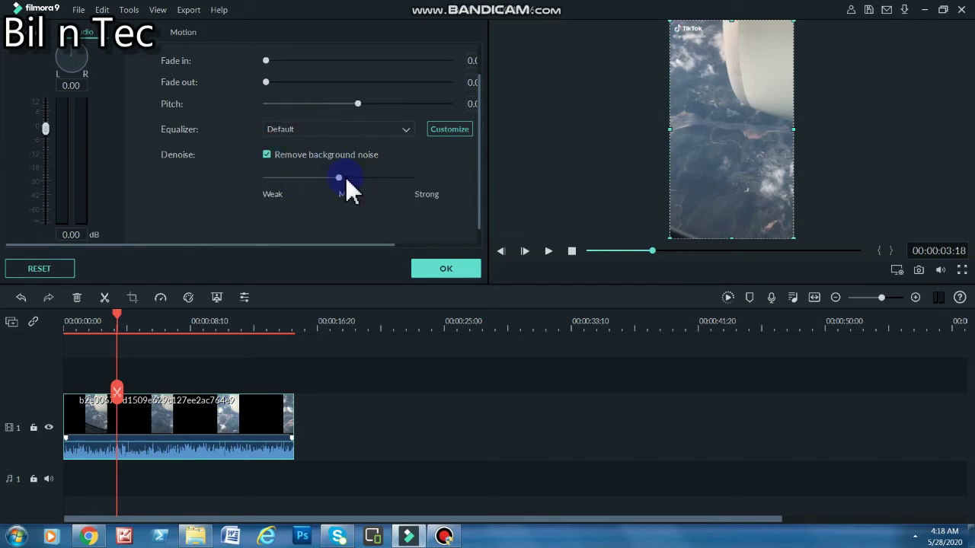
pyautogui.click(447, 270)
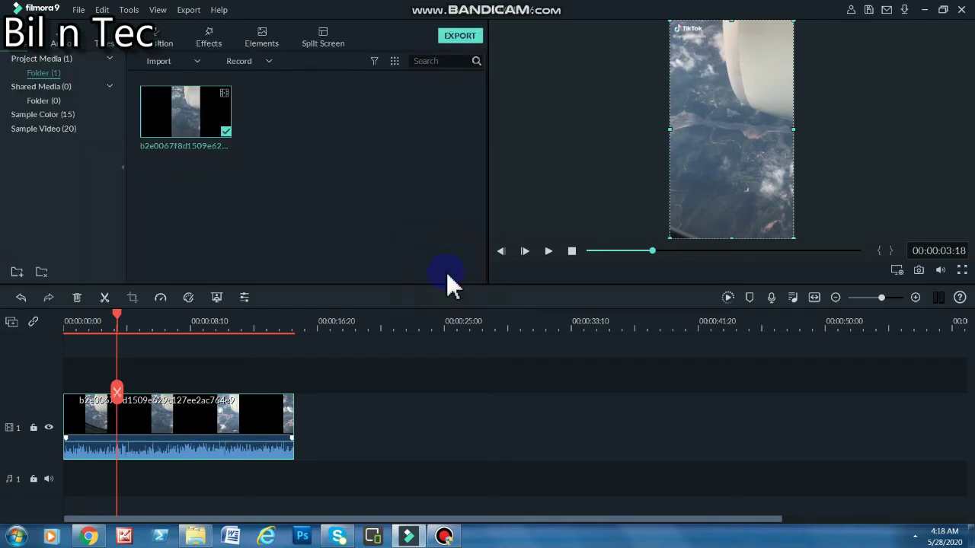
# Play the clip from its beginning to hear the audio with Mid noise removal
pyautogui.click(66, 329)
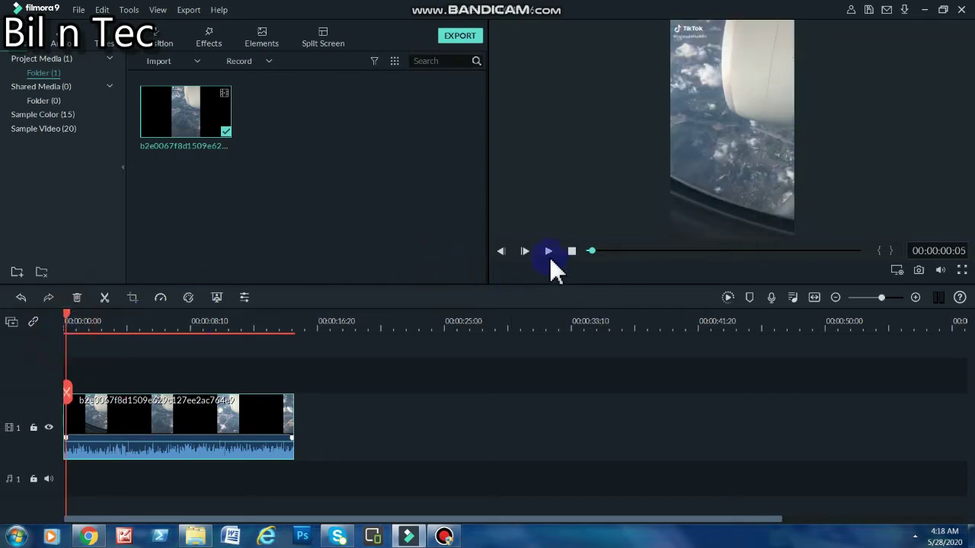
pyautogui.click(547, 254)
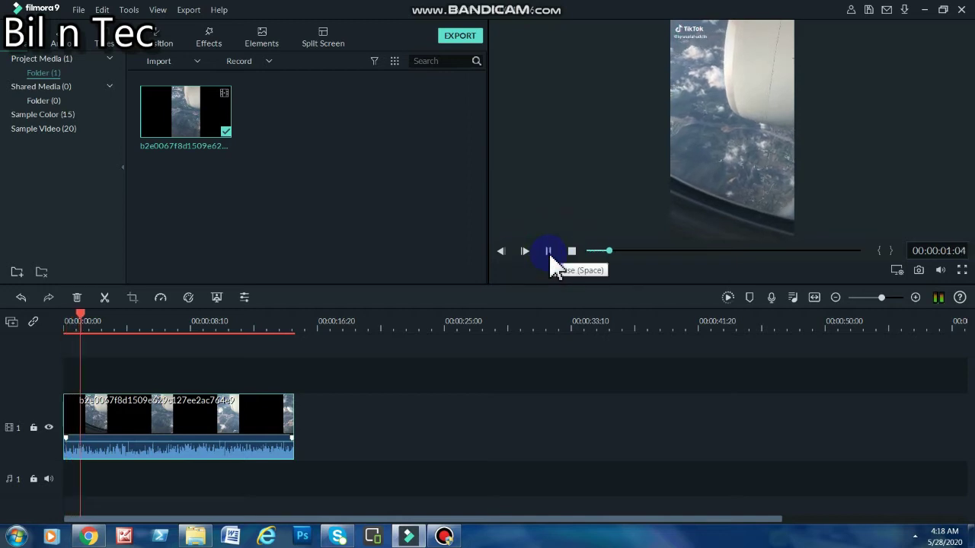
pyautogui.click(546, 253)
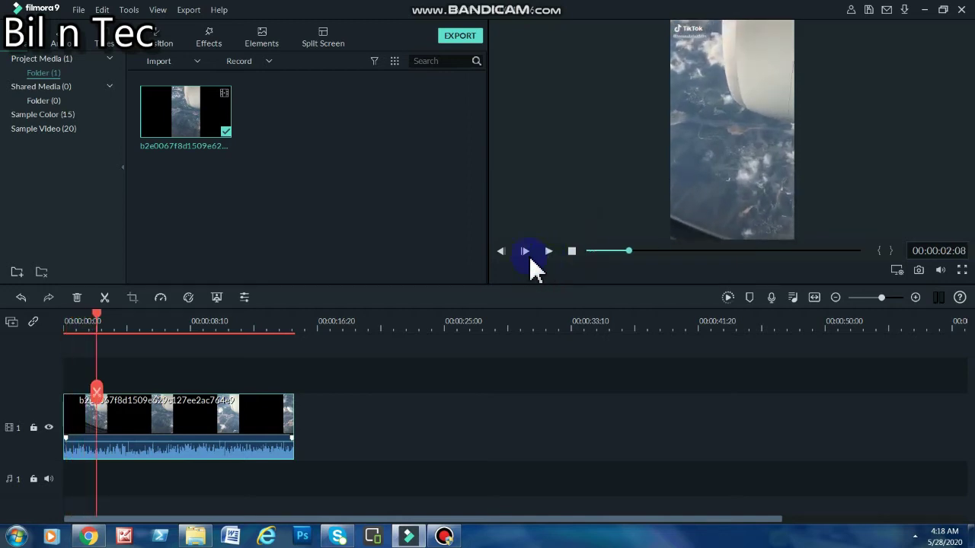
# Raise the clip's background noise removal strength to nearly Strong and apply the audio adjustment
pyautogui.rightClick(119, 456)
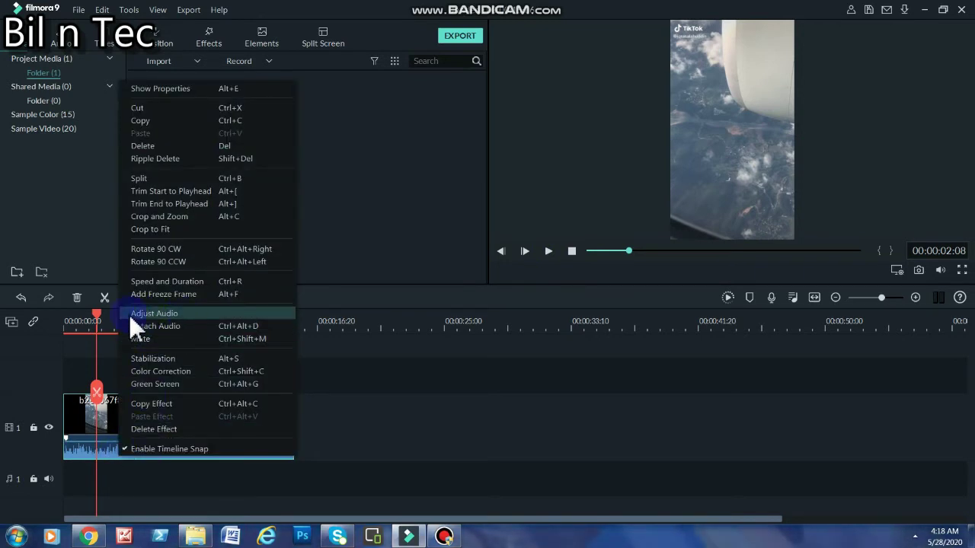
pyautogui.click(192, 313)
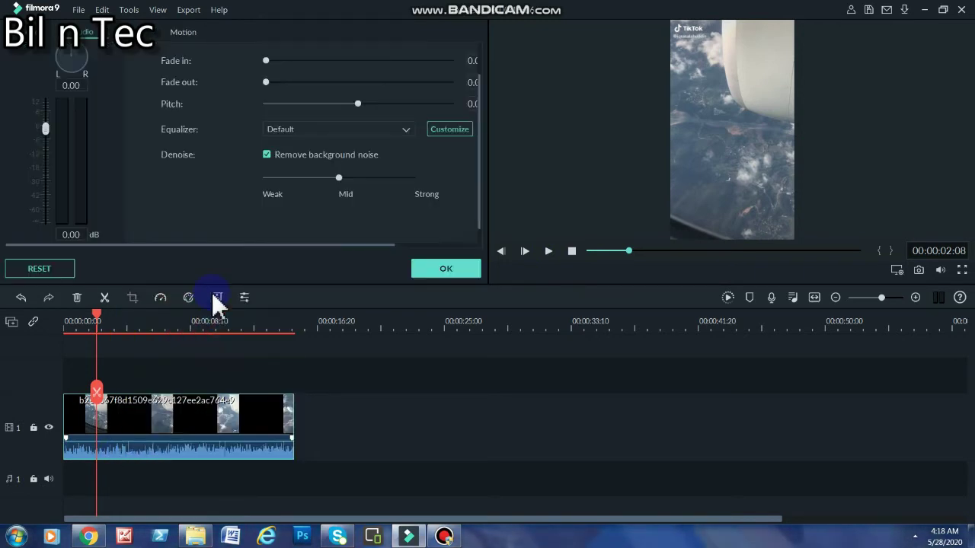
pyautogui.click(411, 178)
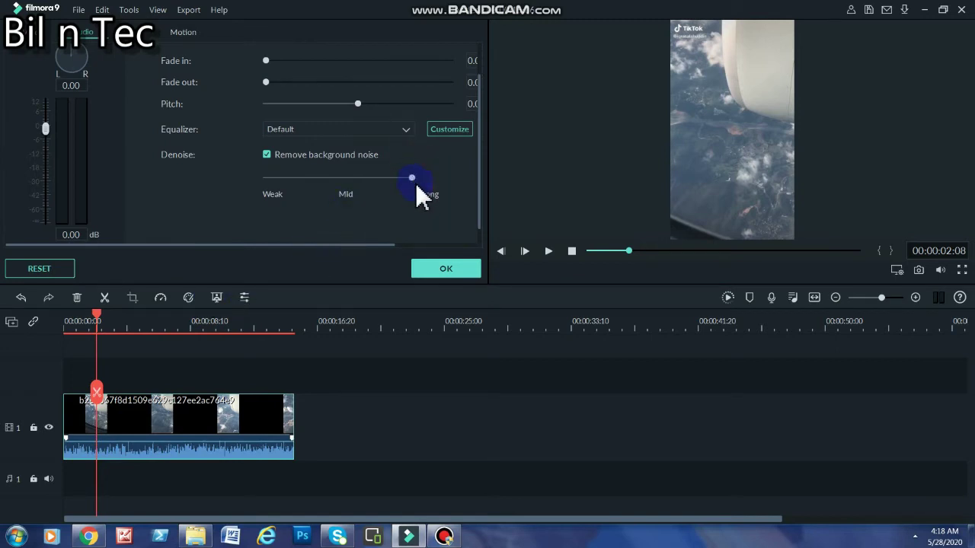
pyautogui.click(435, 268)
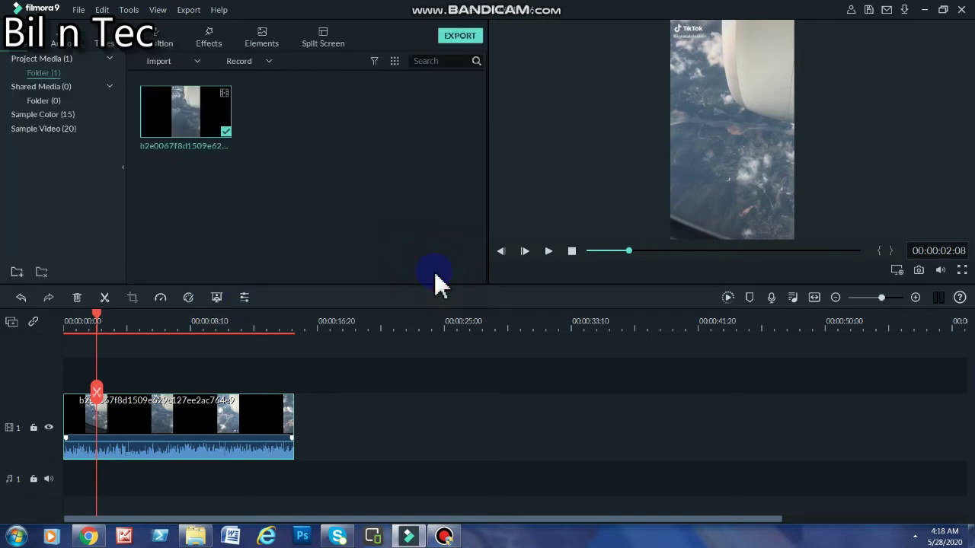
# Play the clip from its beginning to hear the audio with the stronger noise removal
pyautogui.click(64, 331)
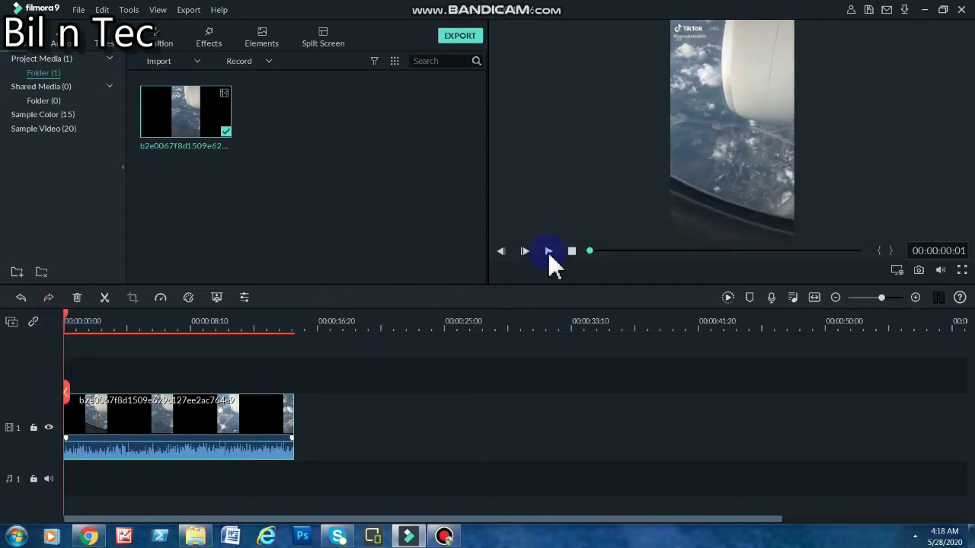
pyautogui.click(547, 251)
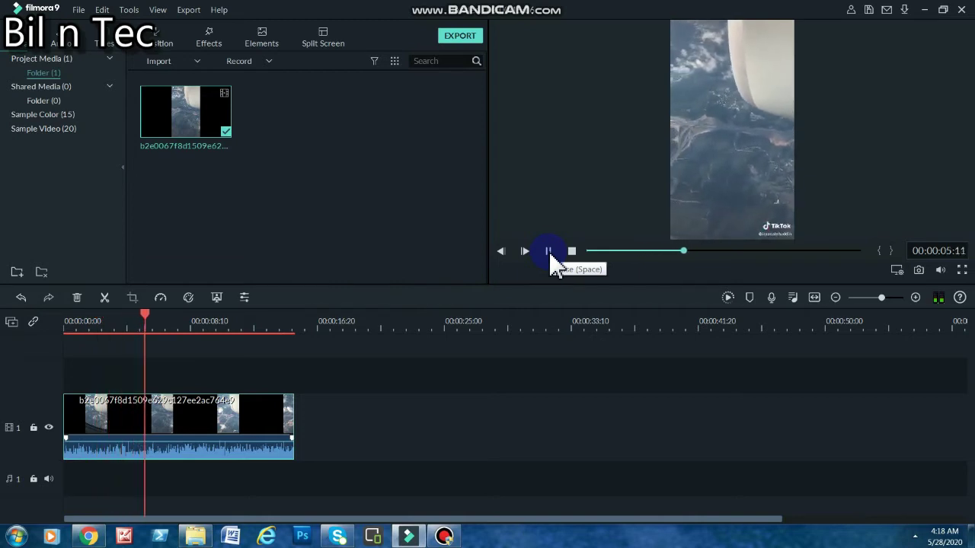
pyautogui.click(548, 251)
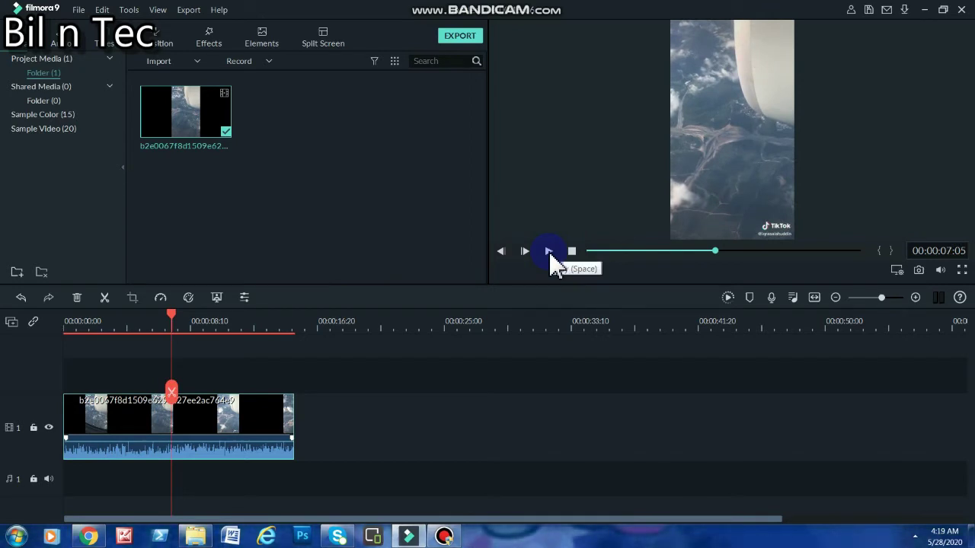
# Detach the audio from the video clip onto its own audio track
pyautogui.rightClick(223, 456)
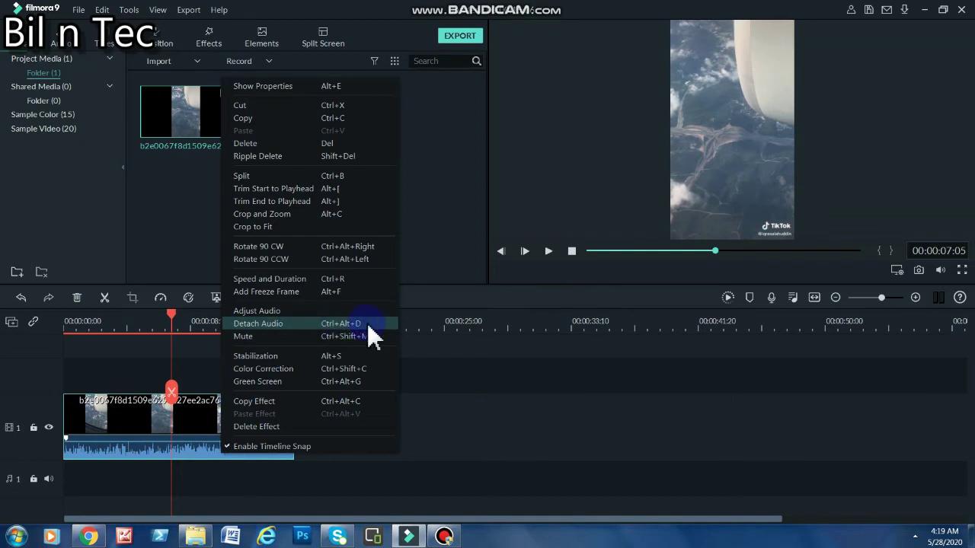
pyautogui.click(295, 325)
pyautogui.click(221, 488)
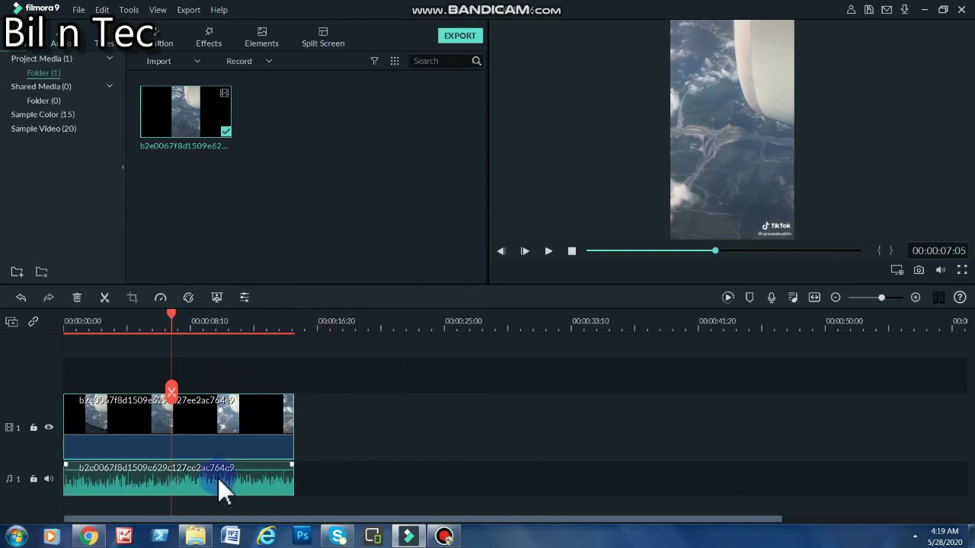
# Play the timeline from the start to check the video together with its detached audio
pyautogui.click(83, 359)
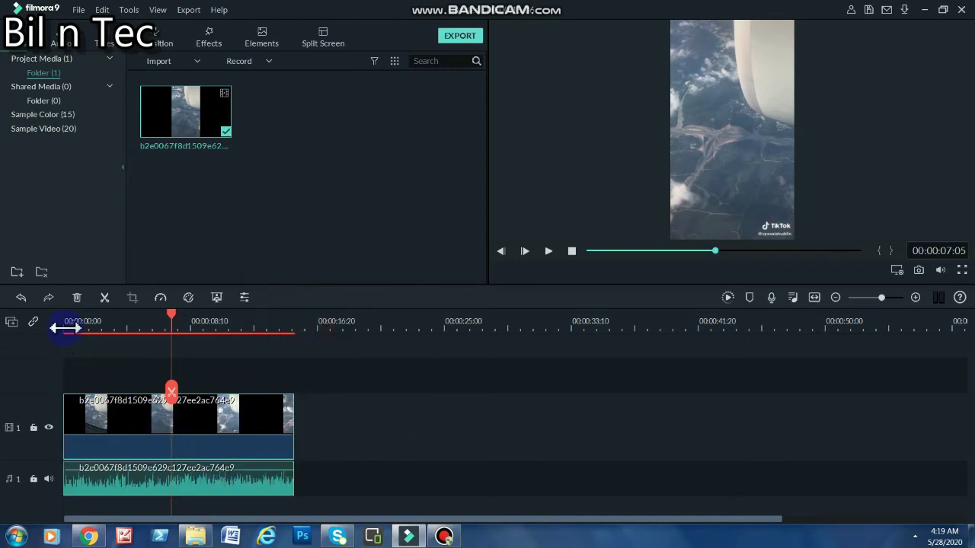
pyautogui.click(65, 328)
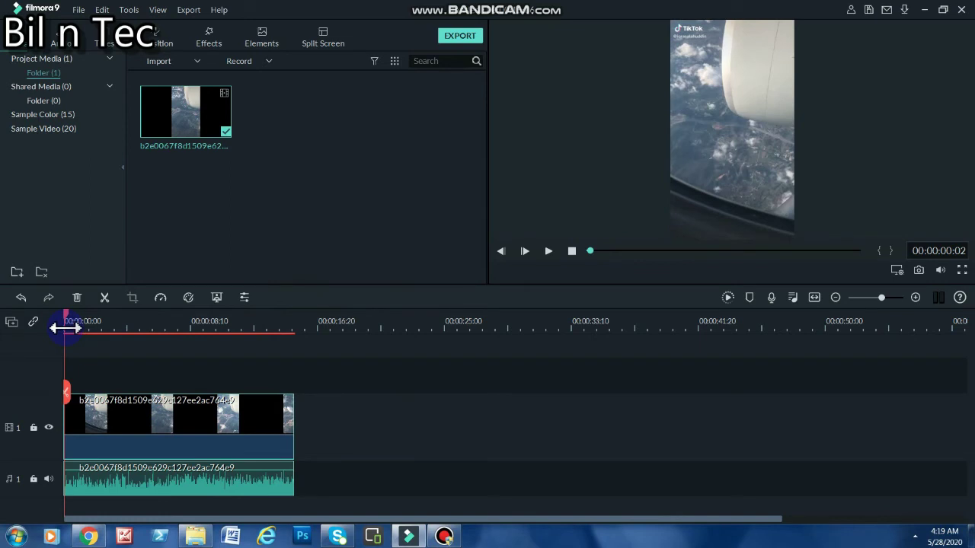
pyautogui.click(548, 250)
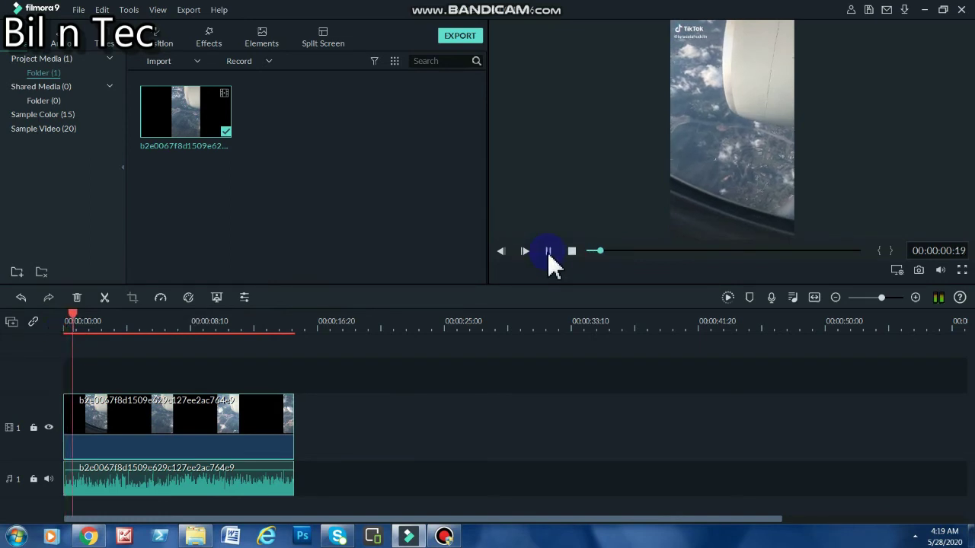
pyautogui.click(548, 250)
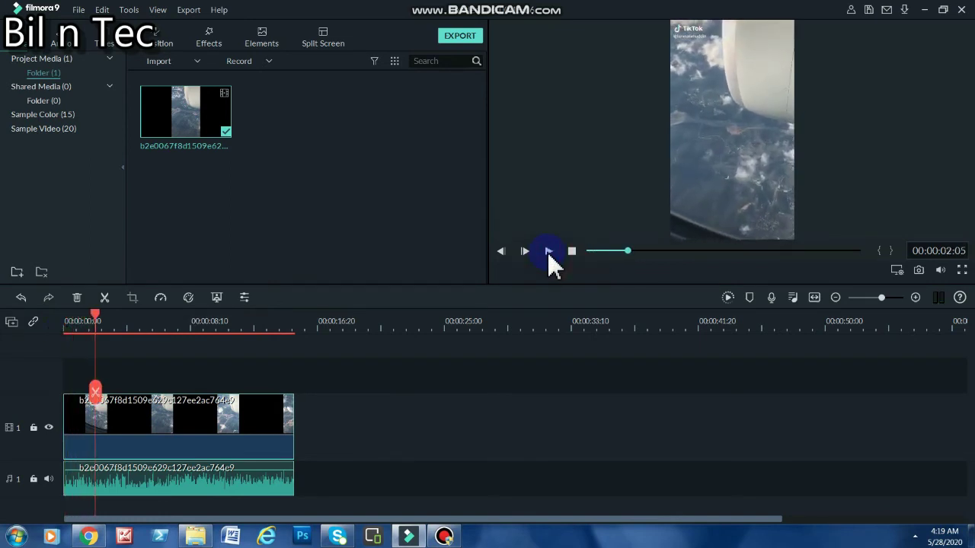
# Cut the detached audio clip from the audio track, leaving only the video on the timeline
pyautogui.click(221, 489)
pyautogui.rightClick(222, 491)
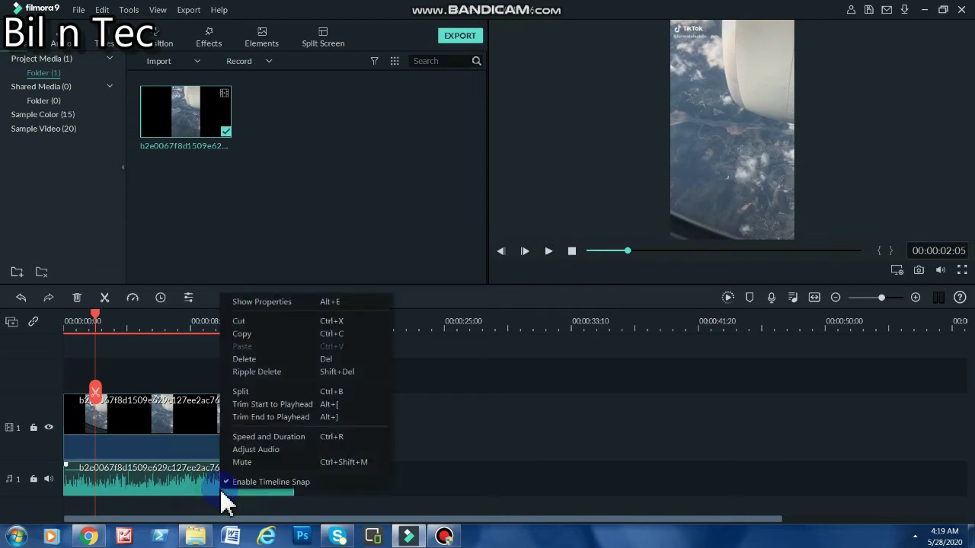
pyautogui.click(261, 323)
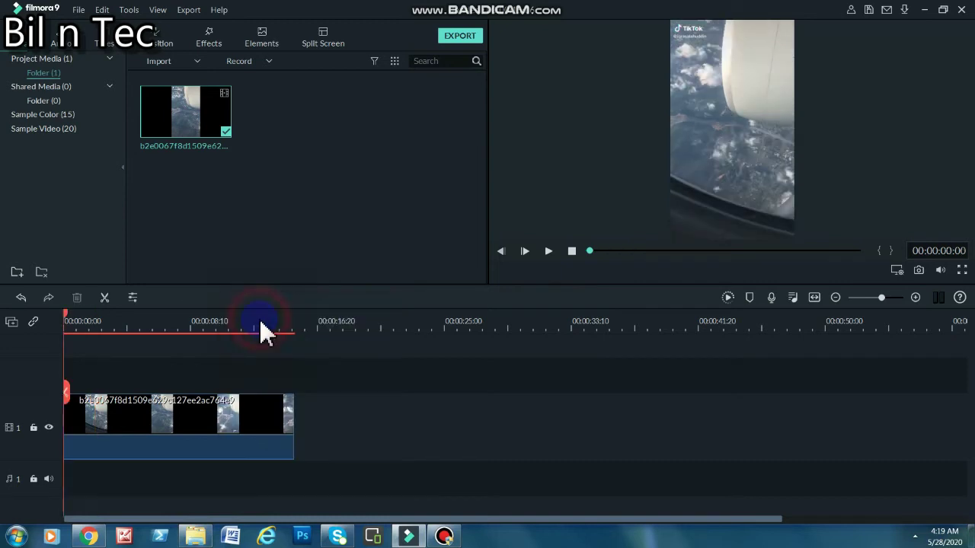
# Play the video from the start to check it without its original audio
pyautogui.click(548, 251)
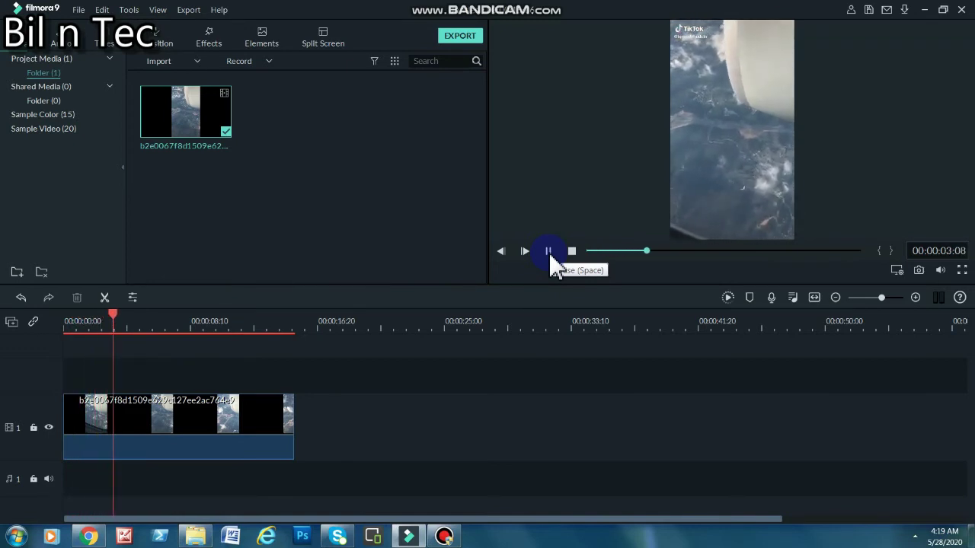
pyautogui.click(548, 252)
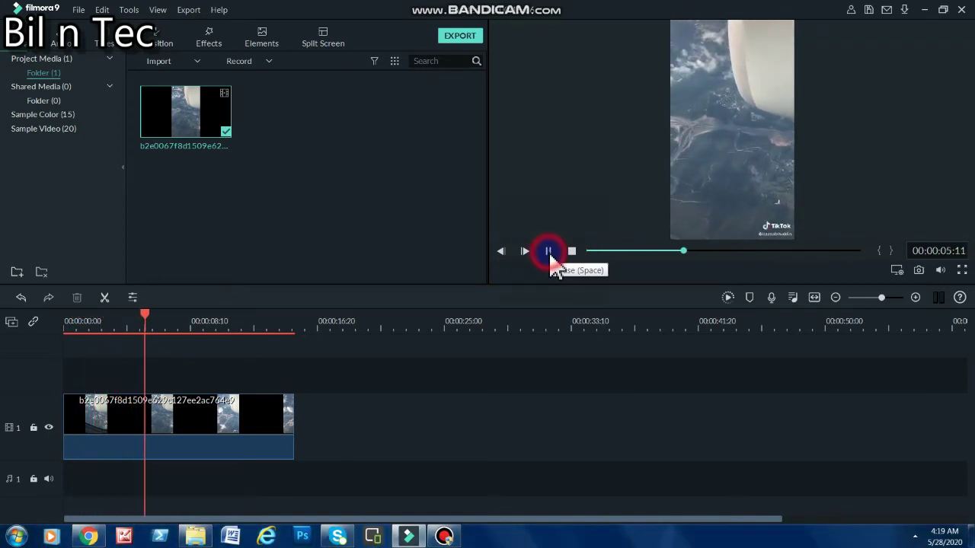
pyautogui.click(507, 252)
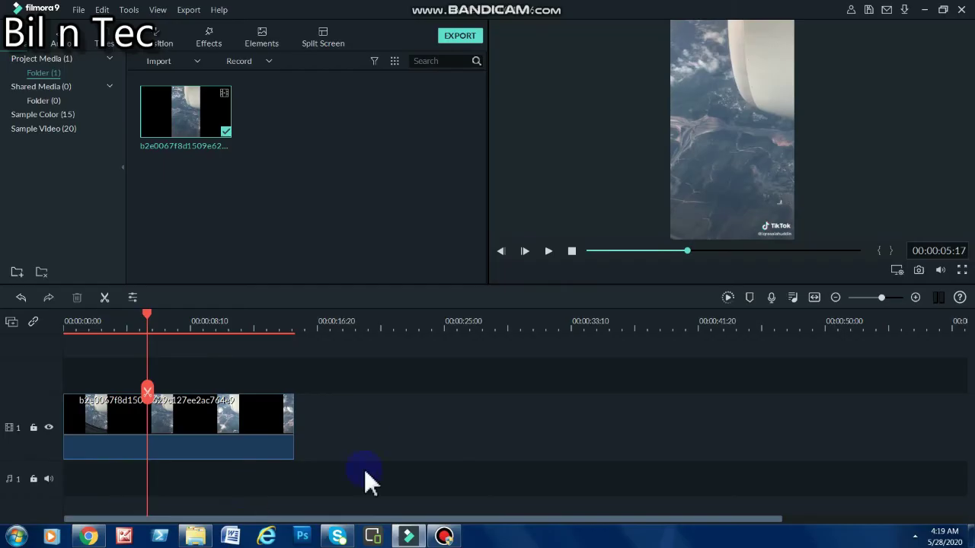
# Add the "Drift - Pages Turn" music from the Young & Bright audio category to audio track 1 at the timeline start
pyautogui.click(122, 407)
pyautogui.click(170, 358)
pyautogui.click(63, 46)
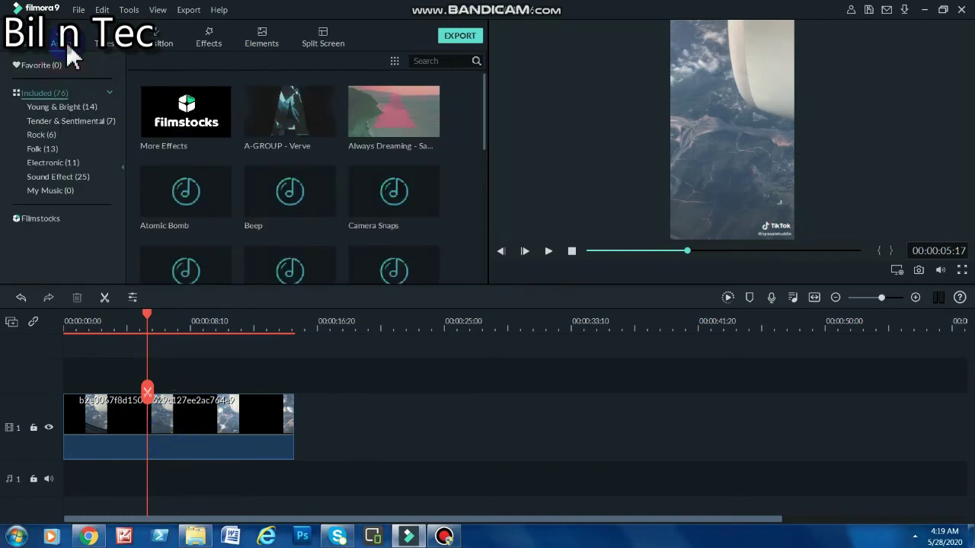
pyautogui.click(60, 106)
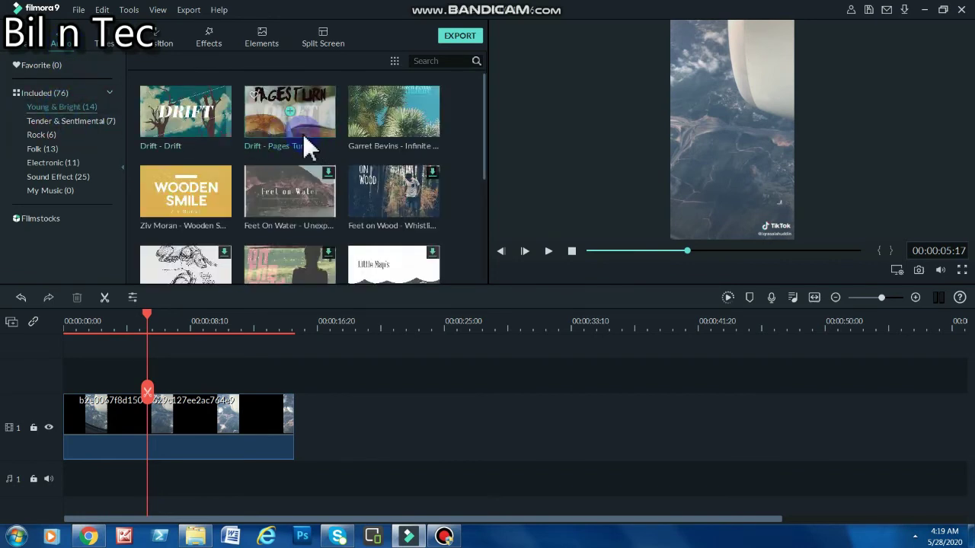
pyautogui.moveTo(294, 135); pyautogui.dragTo(73, 486)
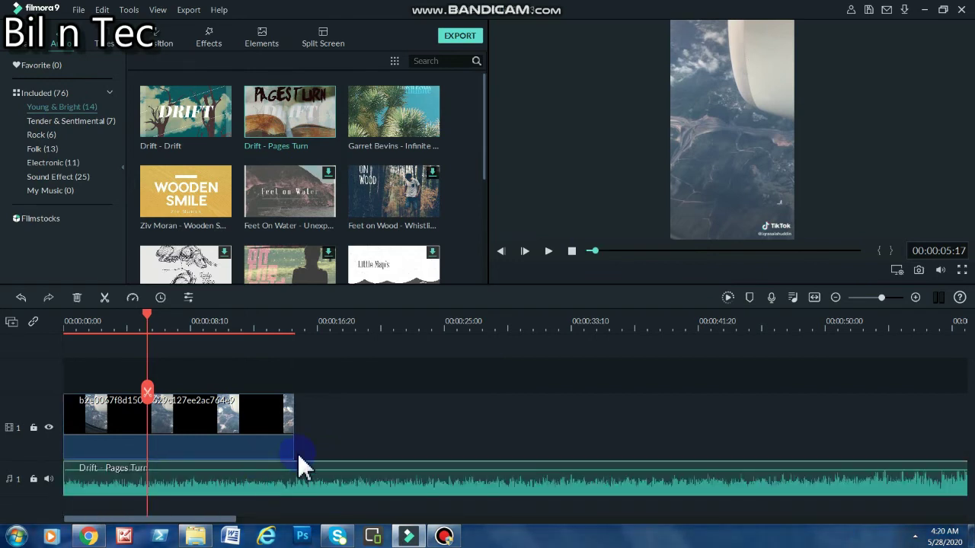
# Split the "Drift - Pages Turn" music where the video clip ends and cut the excess part off the audio track
pyautogui.click(294, 332)
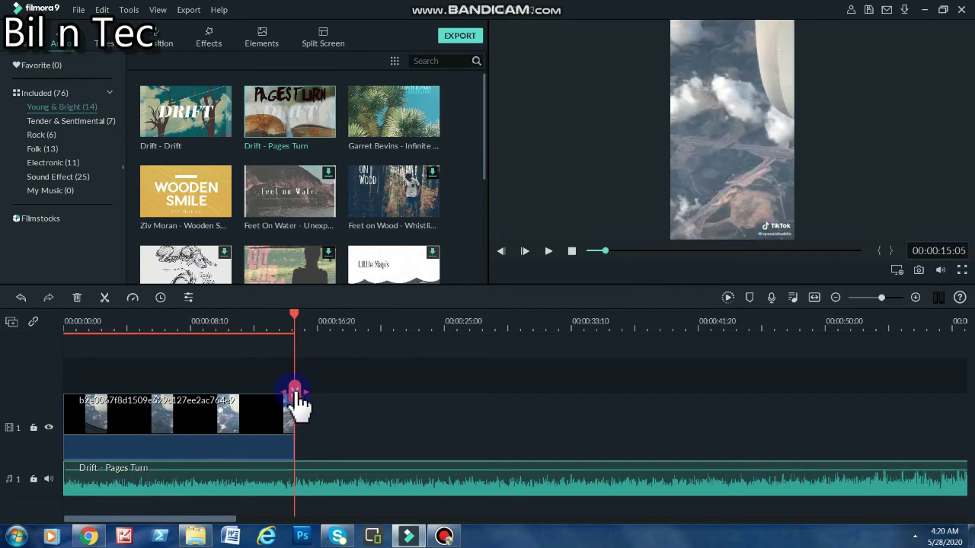
pyautogui.moveTo(299, 448); pyautogui.dragTo(295, 485)
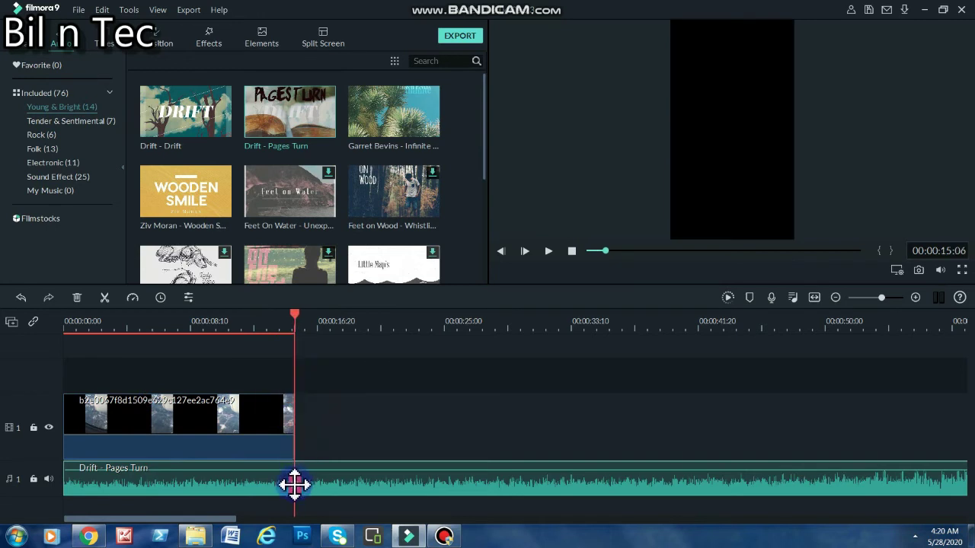
pyautogui.click(295, 485)
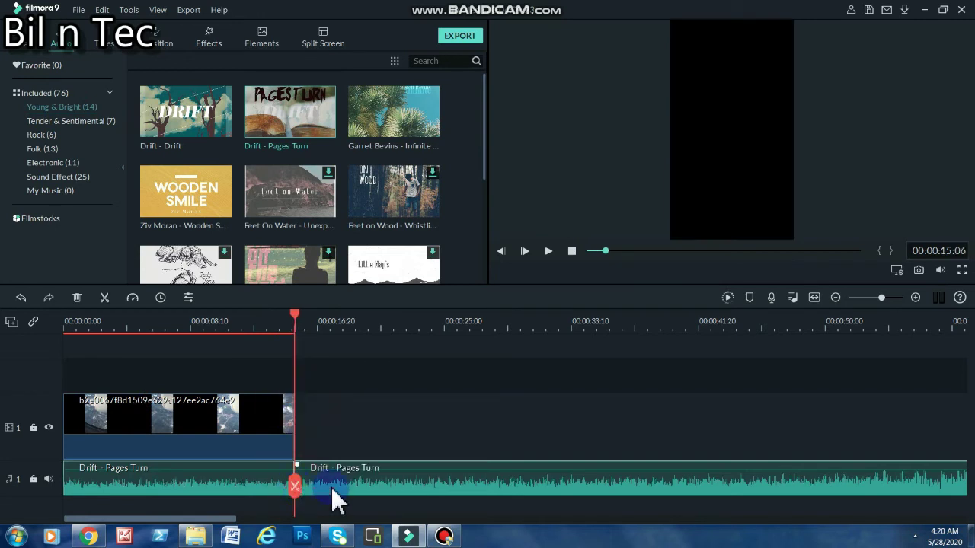
pyautogui.rightClick(333, 488)
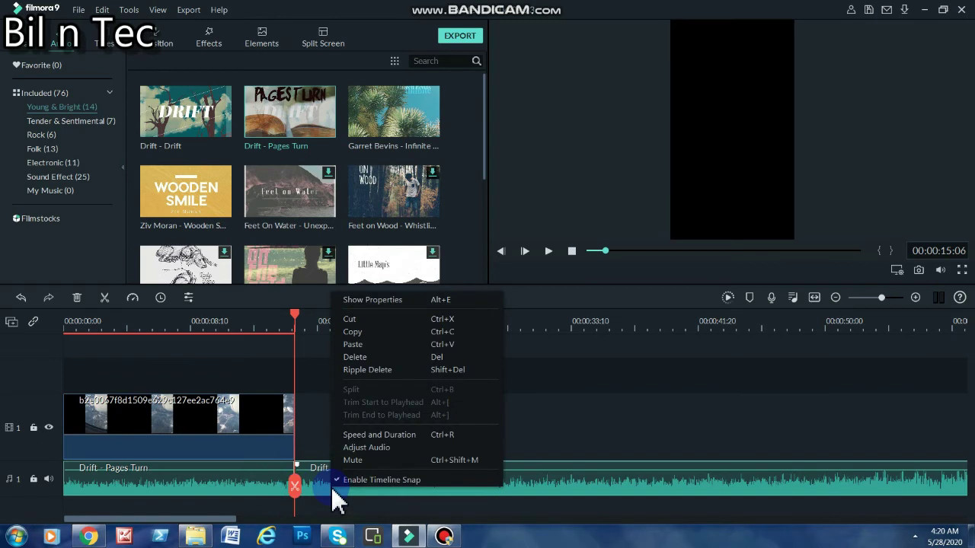
pyautogui.click(394, 319)
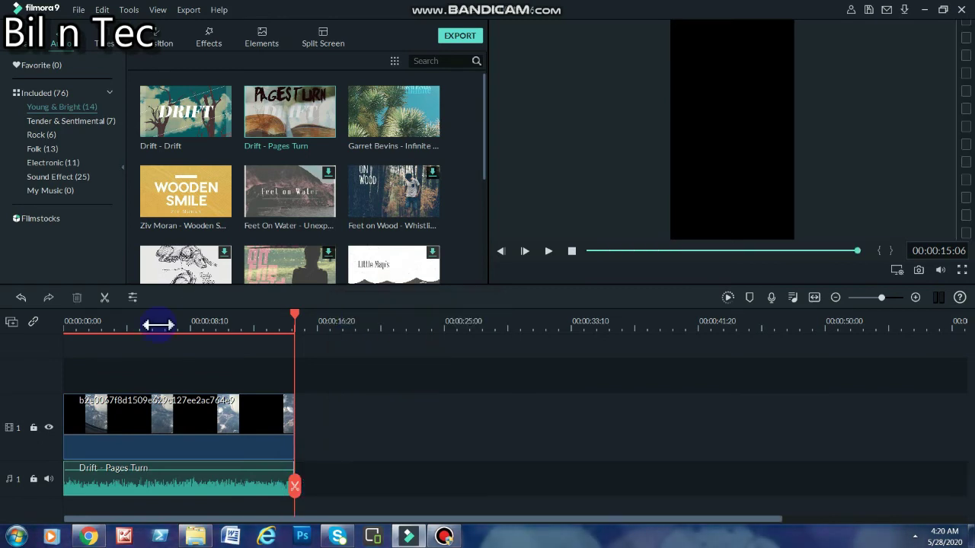
# Play the timeline from the start to check the video with the trimmed music, and pause partway through
pyautogui.click(67, 326)
pyautogui.click(549, 252)
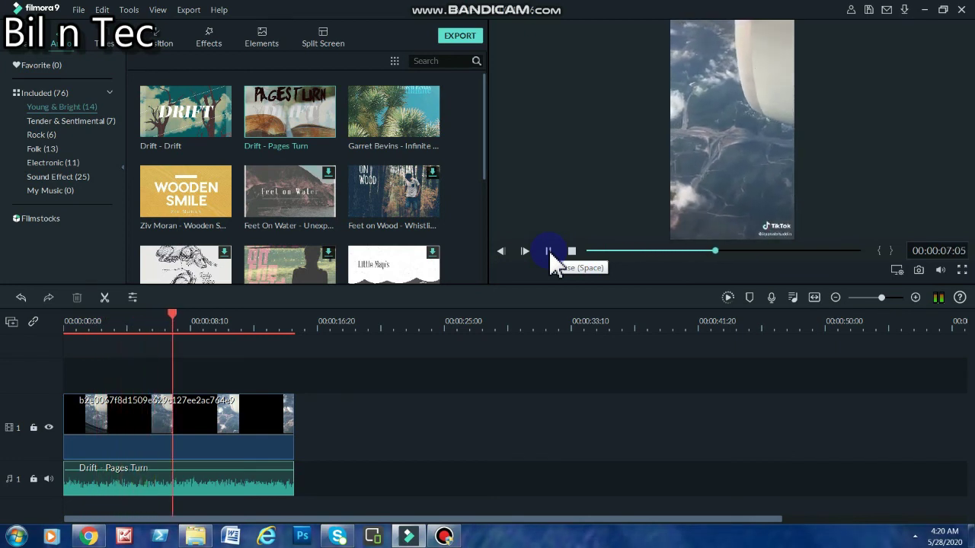
pyautogui.click(548, 251)
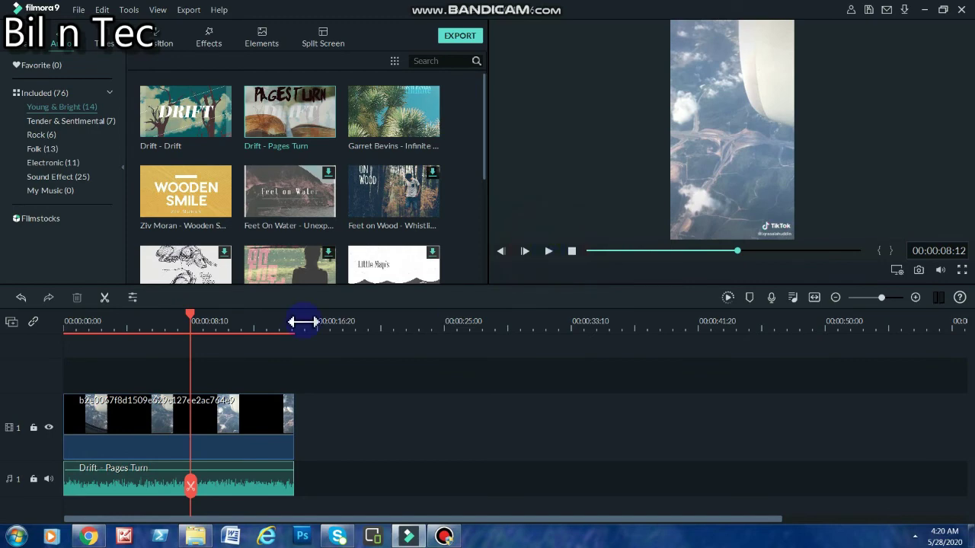
# Save the project as a Filmora project file (*.wfp) under the file name "abc plane"
pyautogui.click(78, 10)
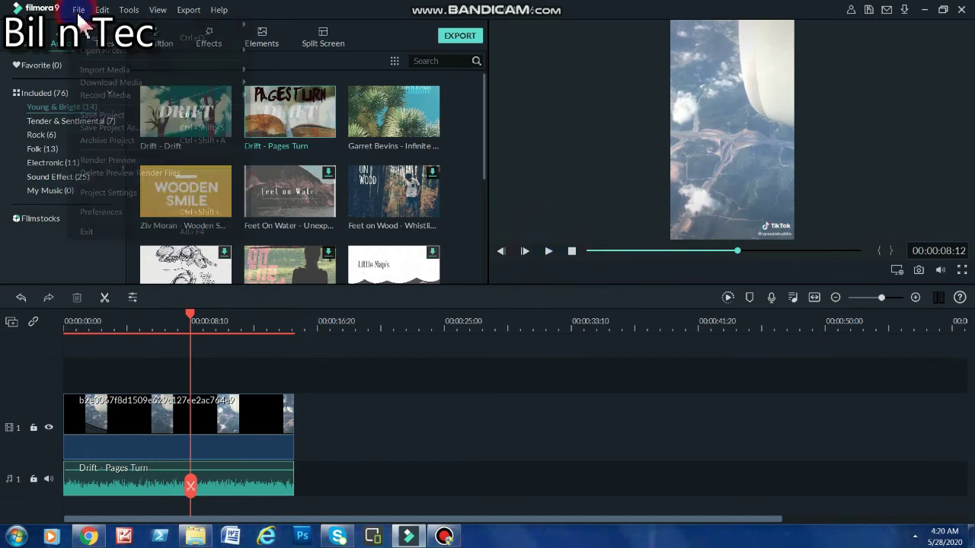
pyautogui.click(95, 115)
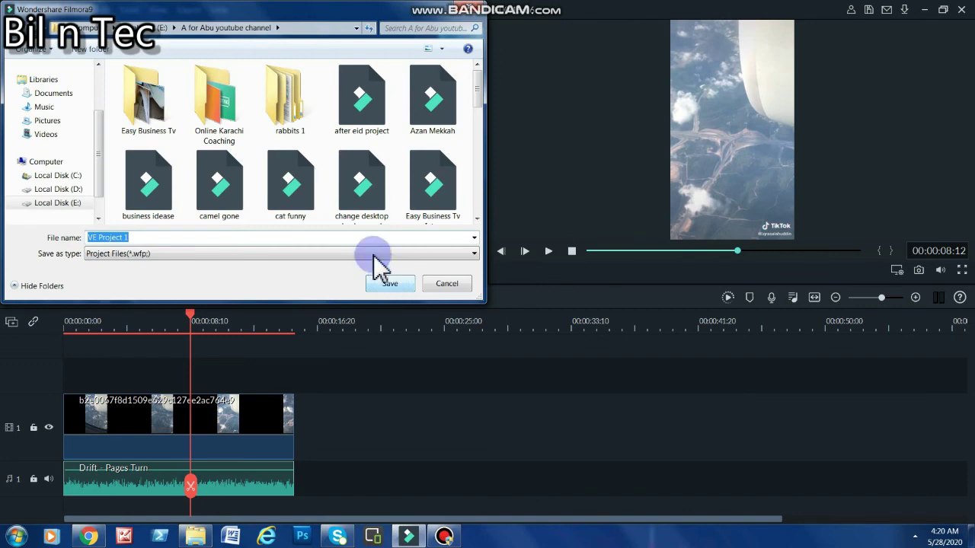
pyautogui.click(255, 238)
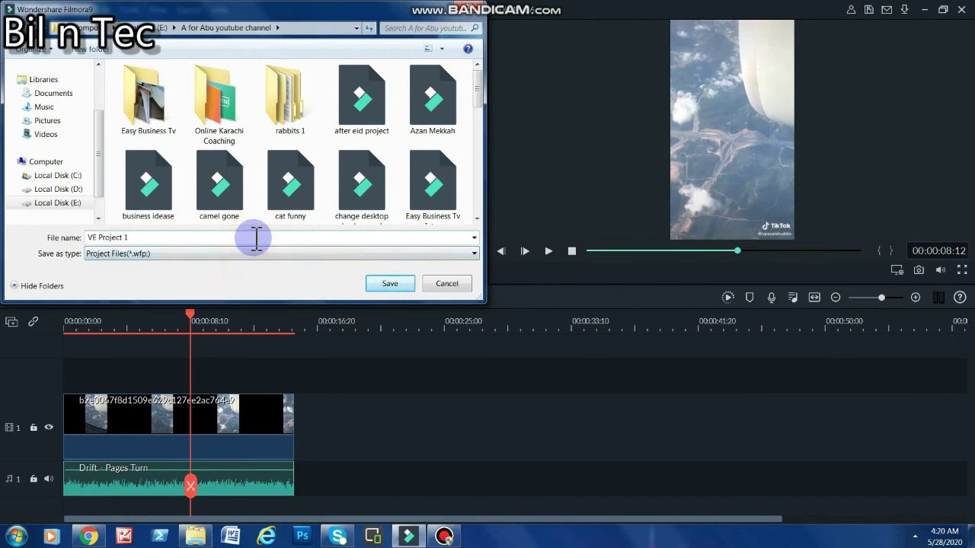
pyautogui.press('BackSpace')
pyautogui.press('BackSpace')
pyautogui.write('a')
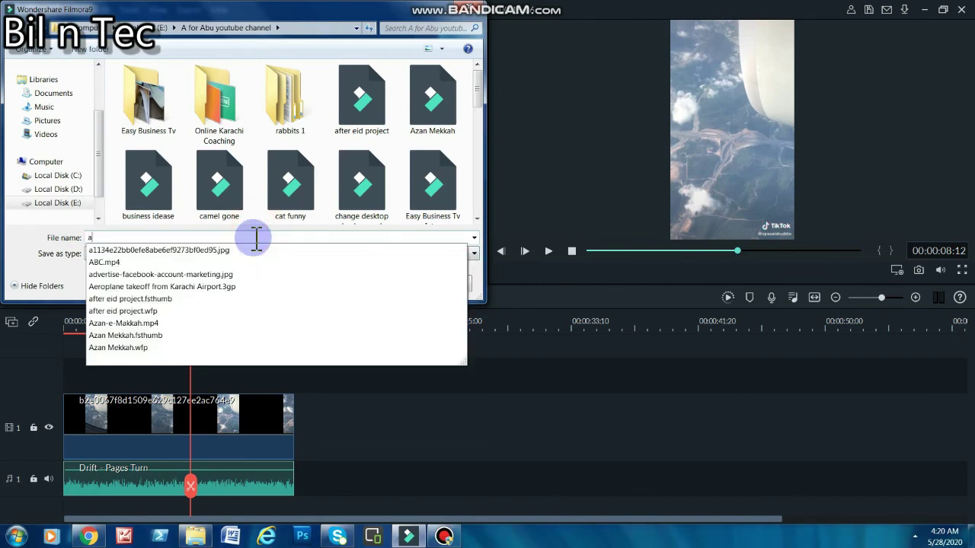
pyautogui.write('bc plan')
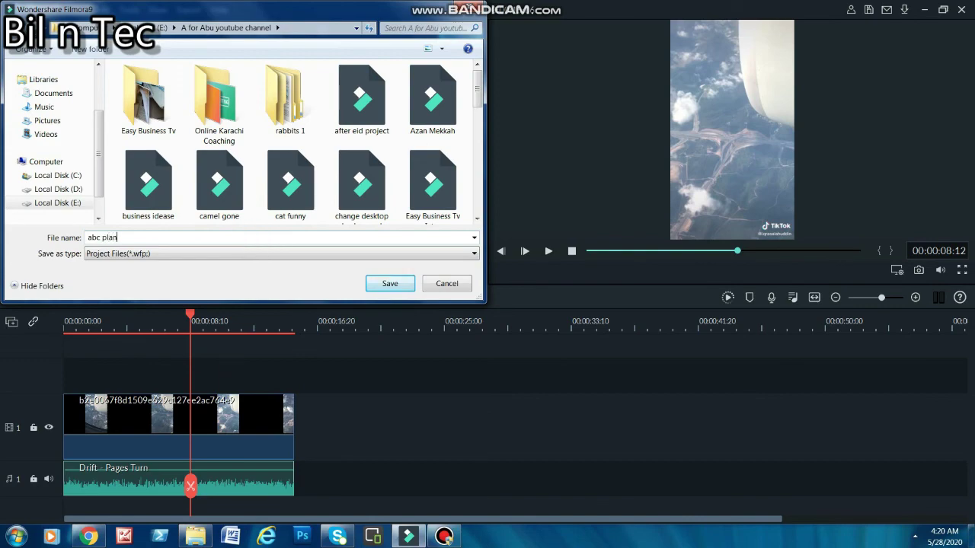
pyautogui.write('e')
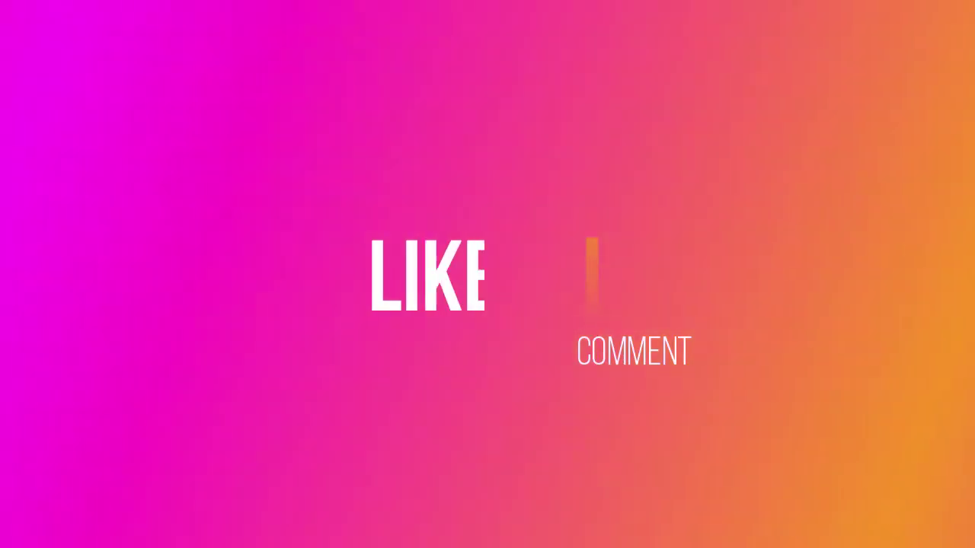